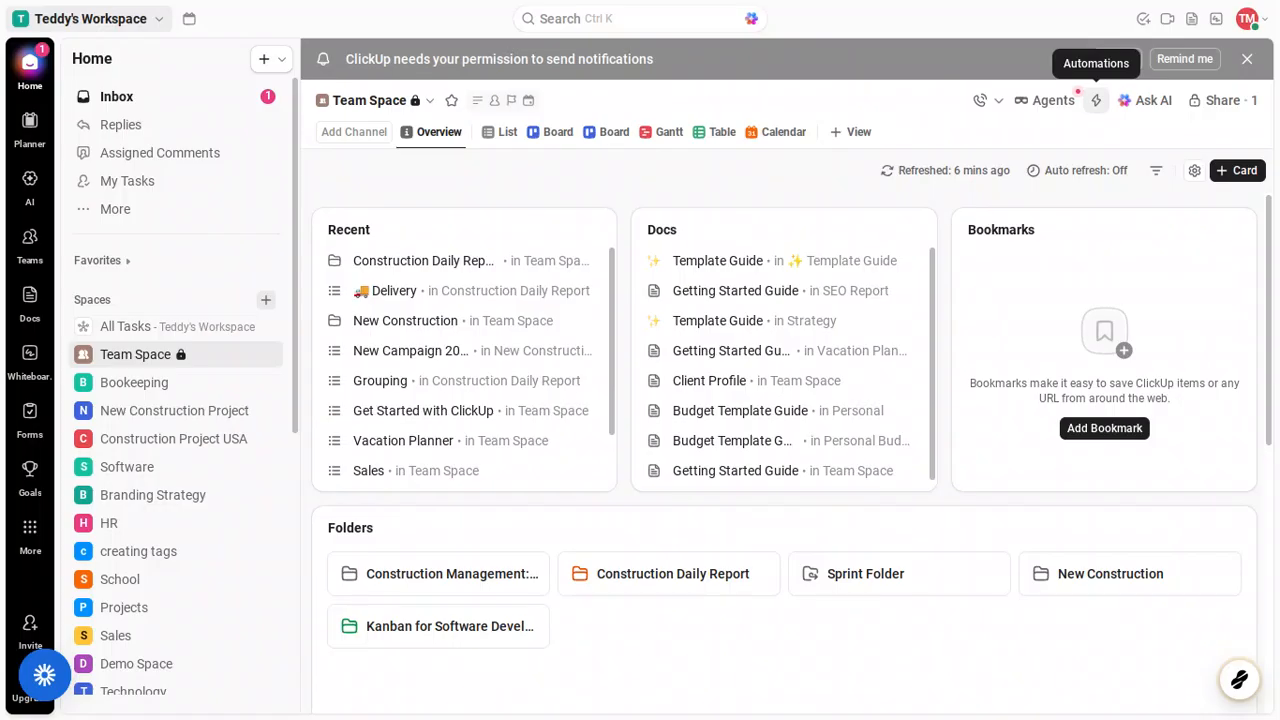
# Open the builder for a new Team Space automation and review the available solutions, categories and integrations
pyautogui.click(1095, 105)
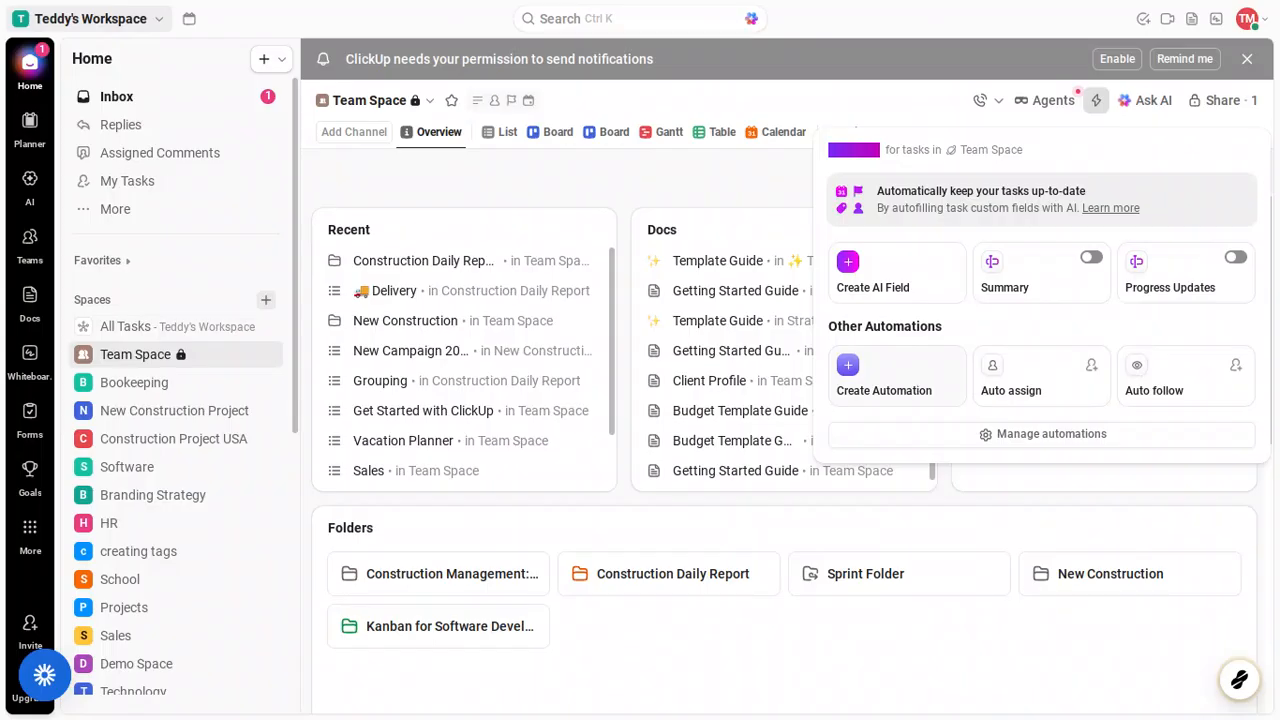
pyautogui.click(913, 388)
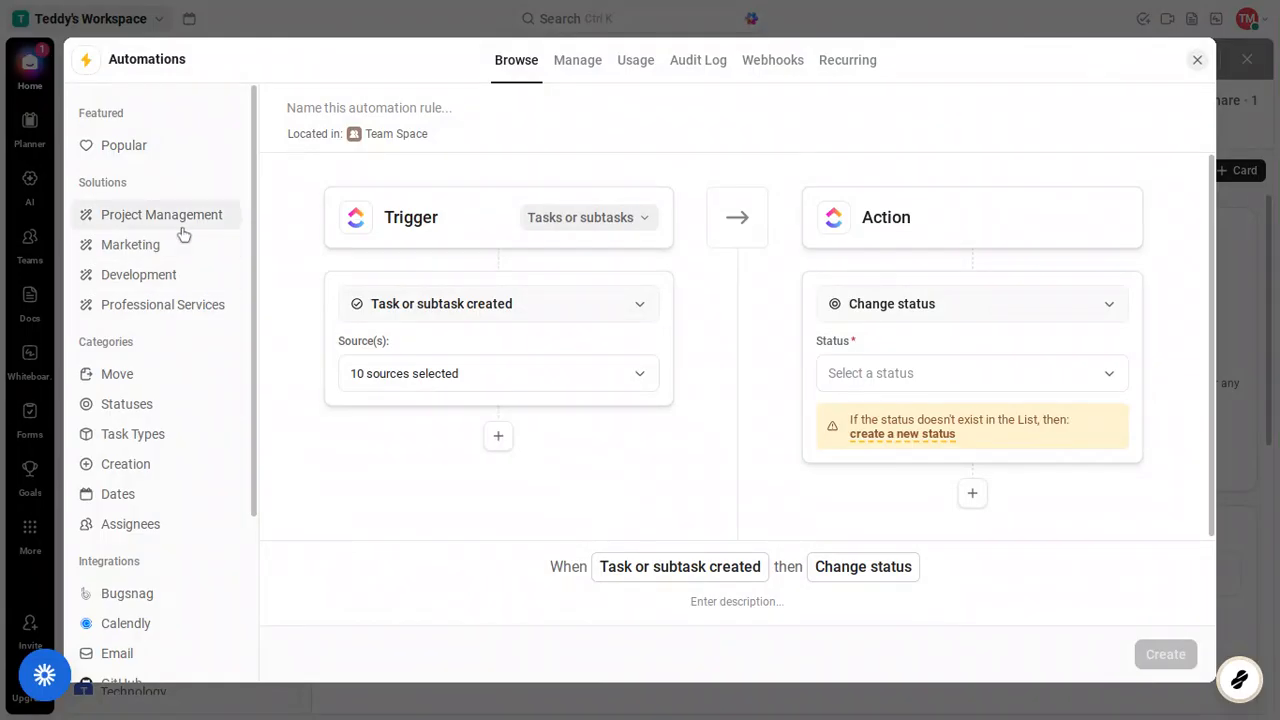
pyautogui.scroll(-3, 183, 234)
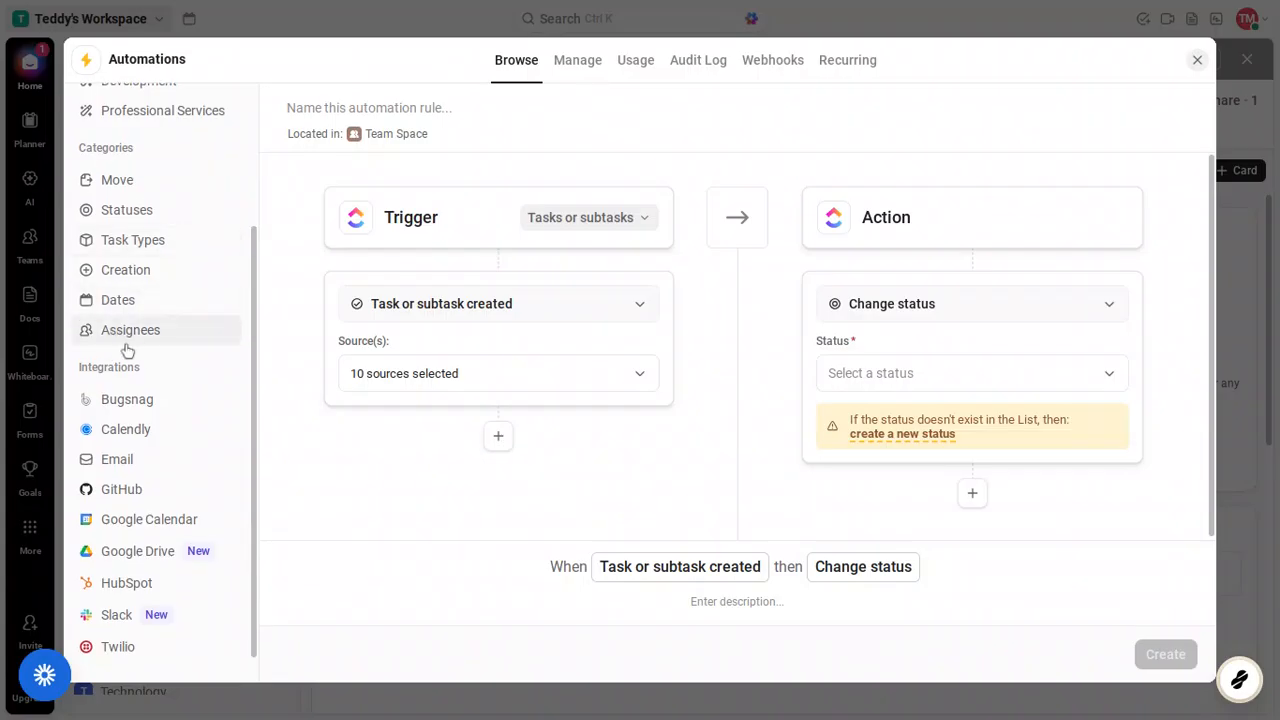
pyautogui.scroll(-1, 128, 345)
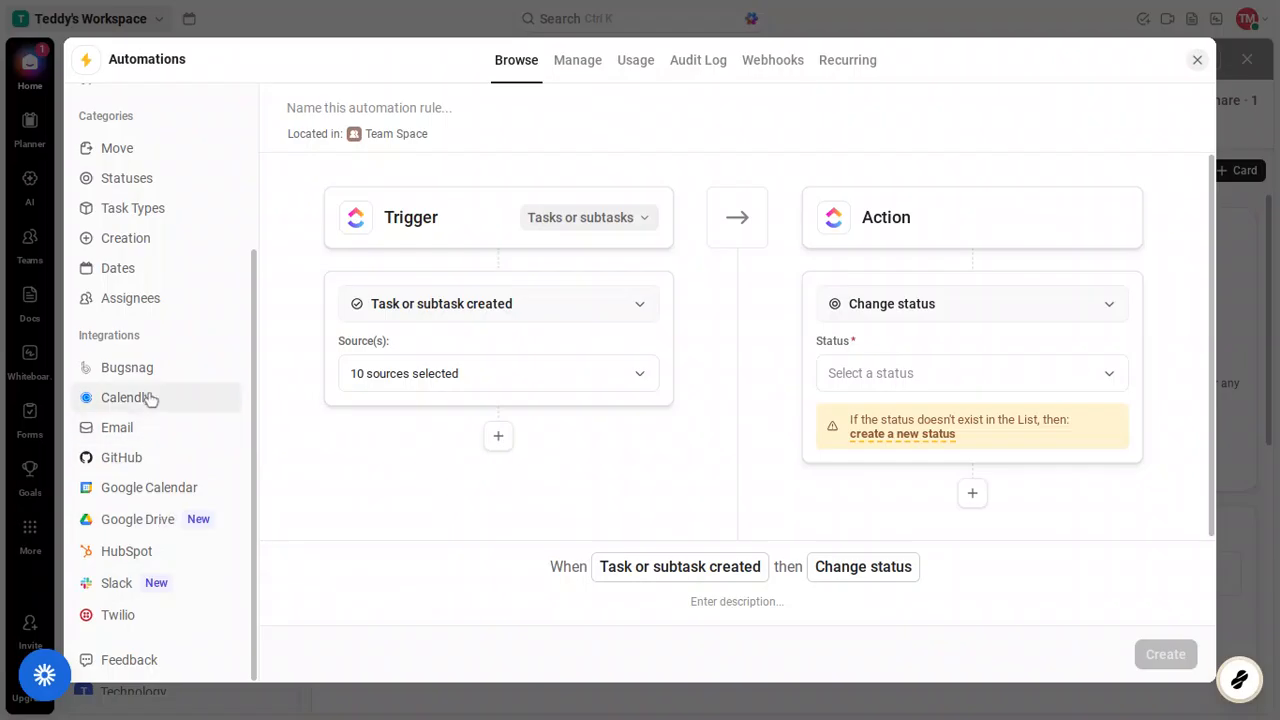
pyautogui.scroll(4, 150, 397)
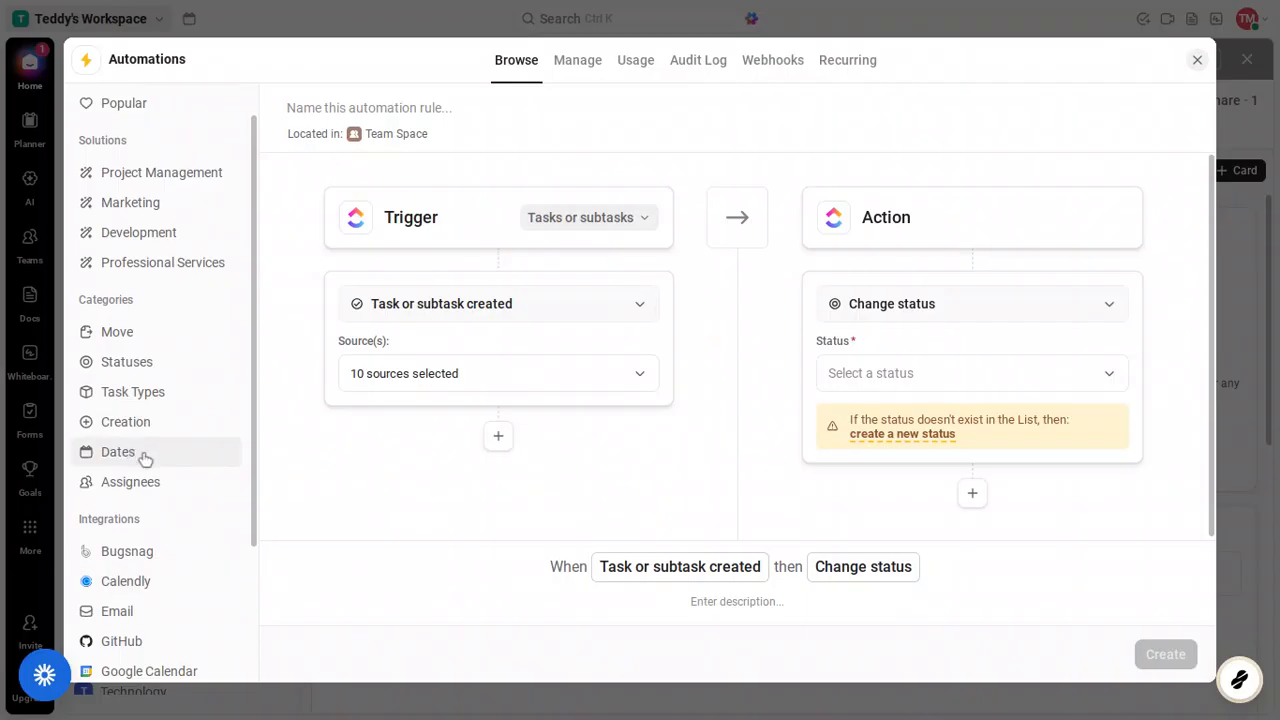
pyautogui.scroll(1, 145, 459)
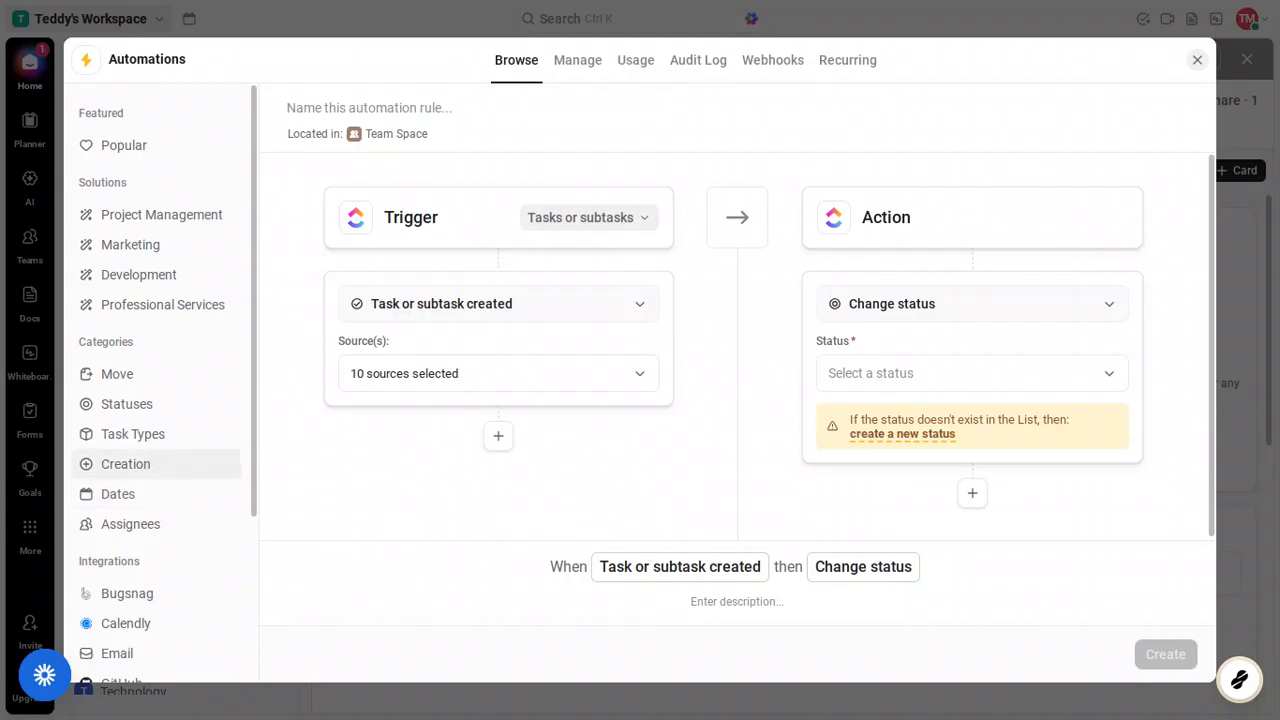
# Browse the Project Management, Marketing and Development automation templates, then choose the popular template "Automatically fill Custom Fields on creation"
pyautogui.click(153, 215)
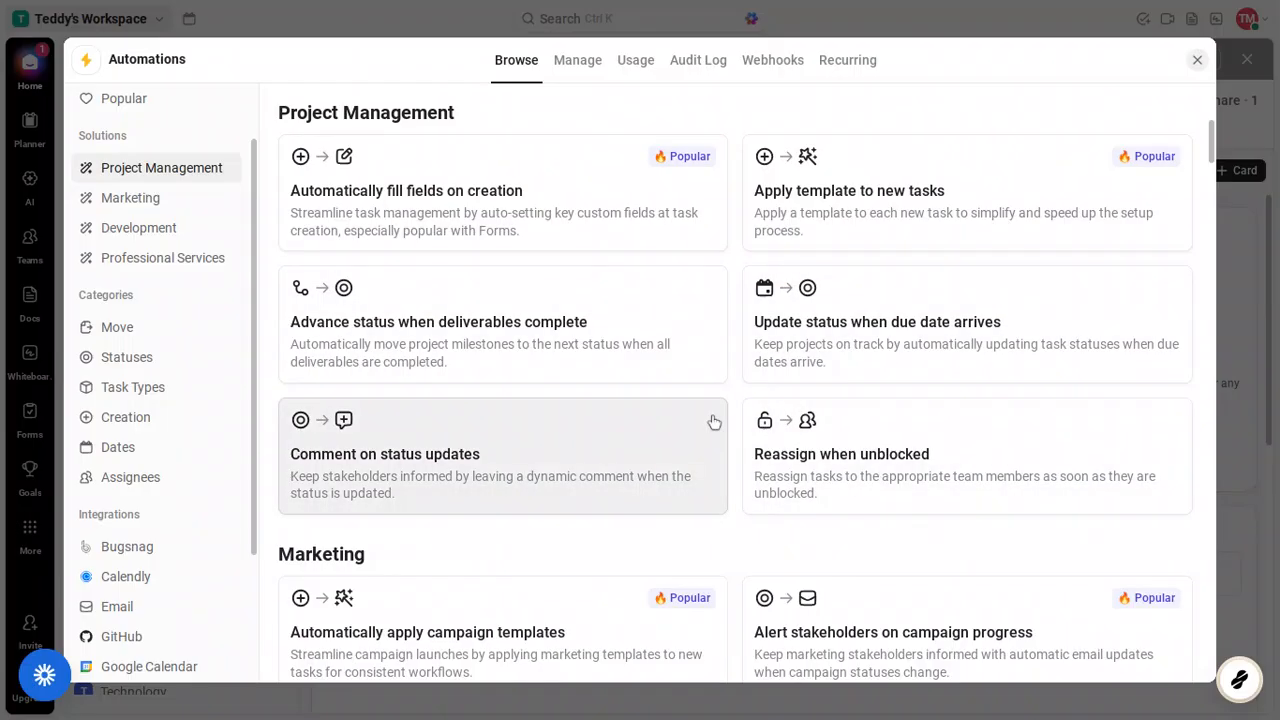
pyautogui.scroll(-5, 714, 421)
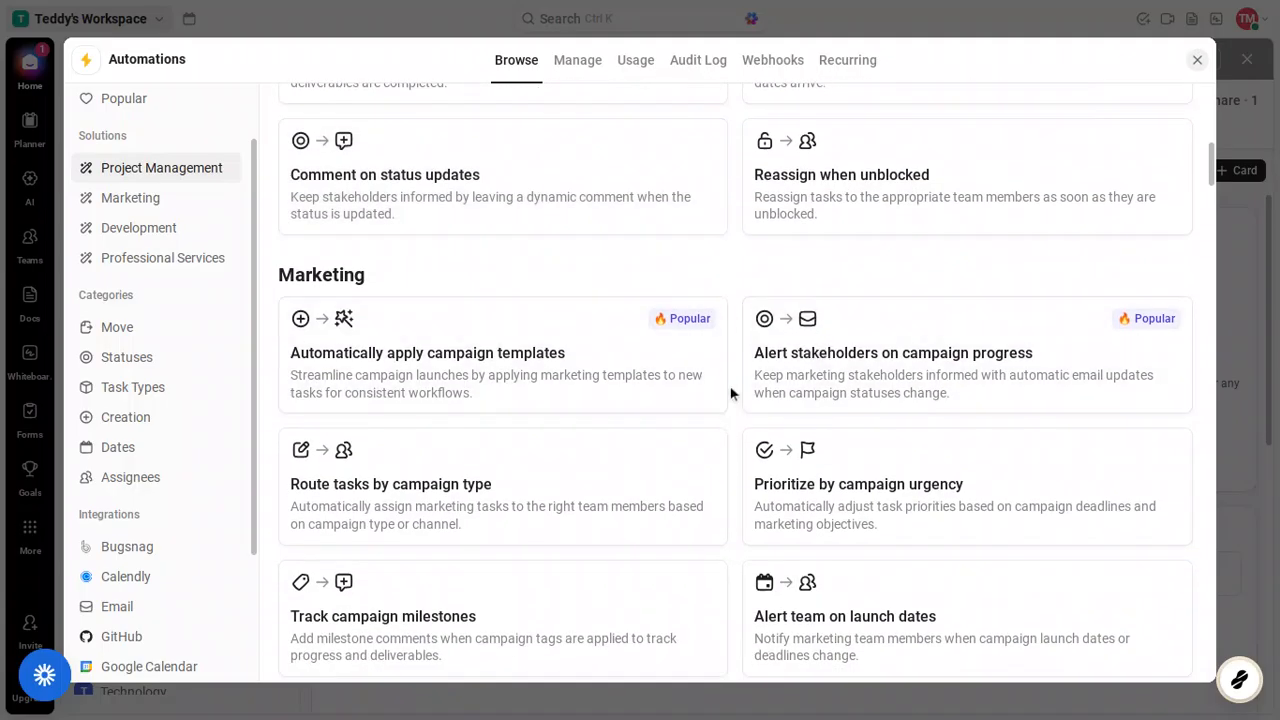
pyautogui.scroll(-5, 730, 393)
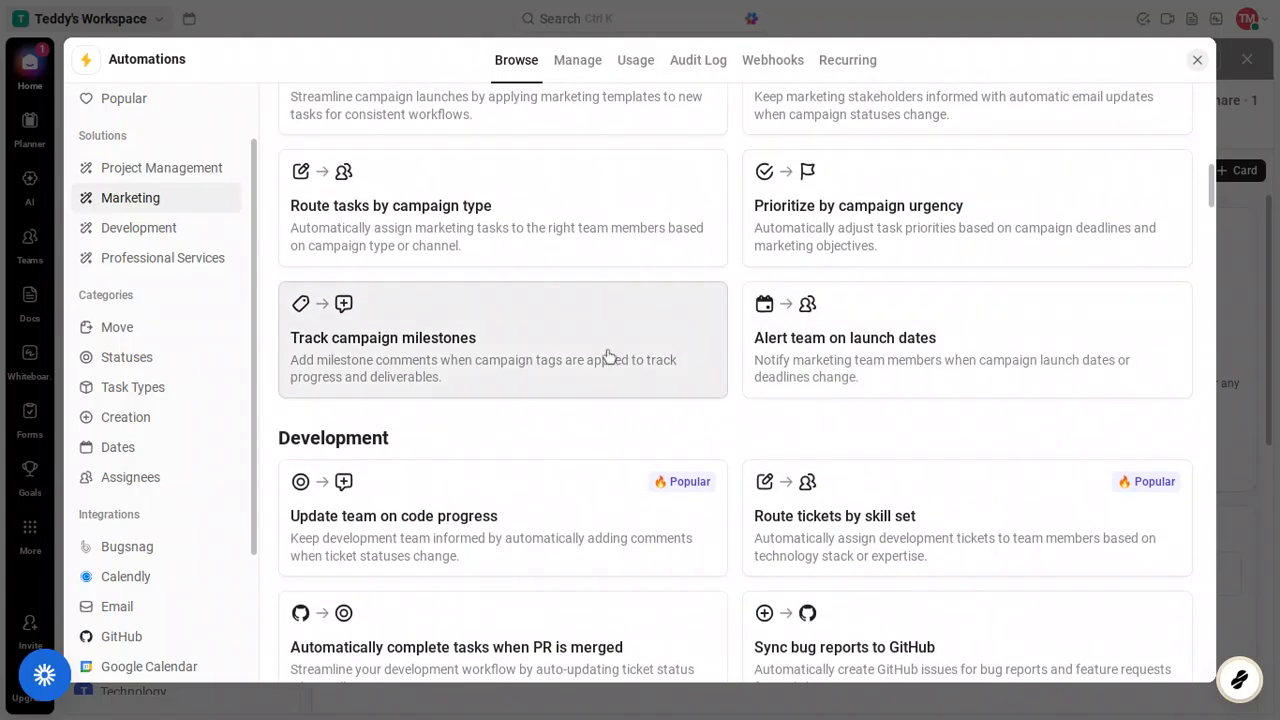
pyautogui.scroll(-3, 607, 357)
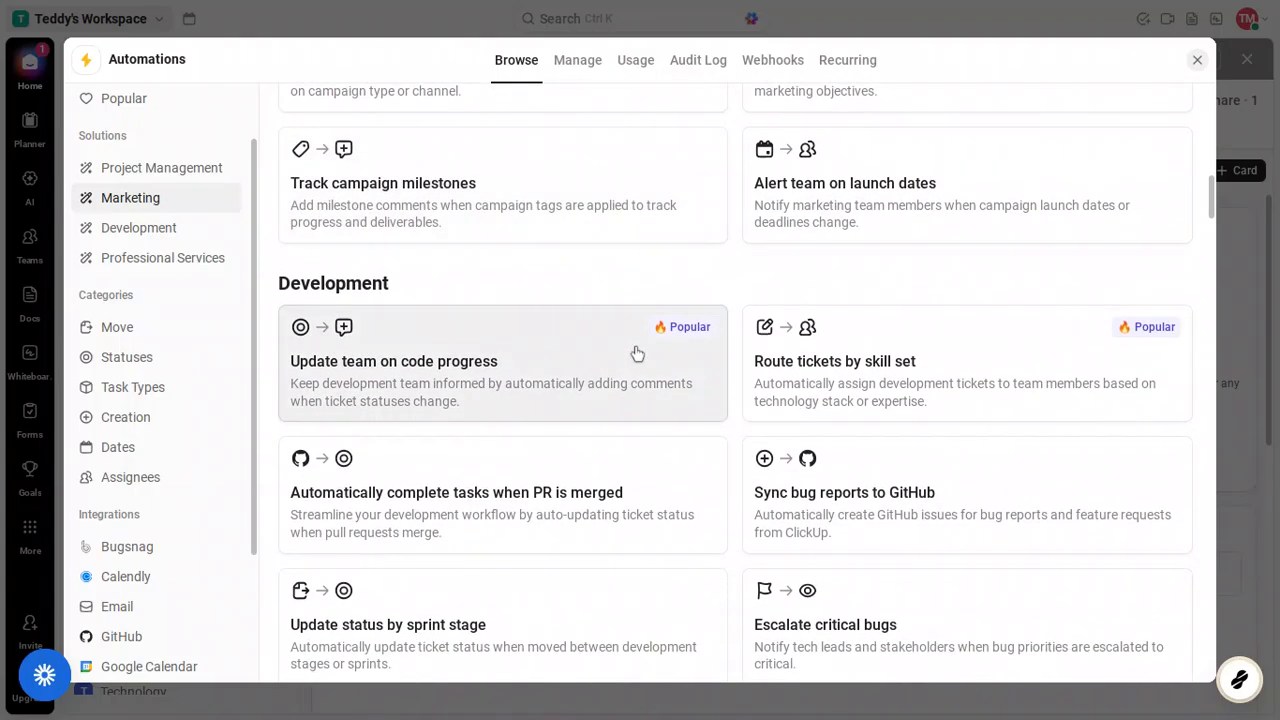
pyautogui.scroll(10, 630, 358)
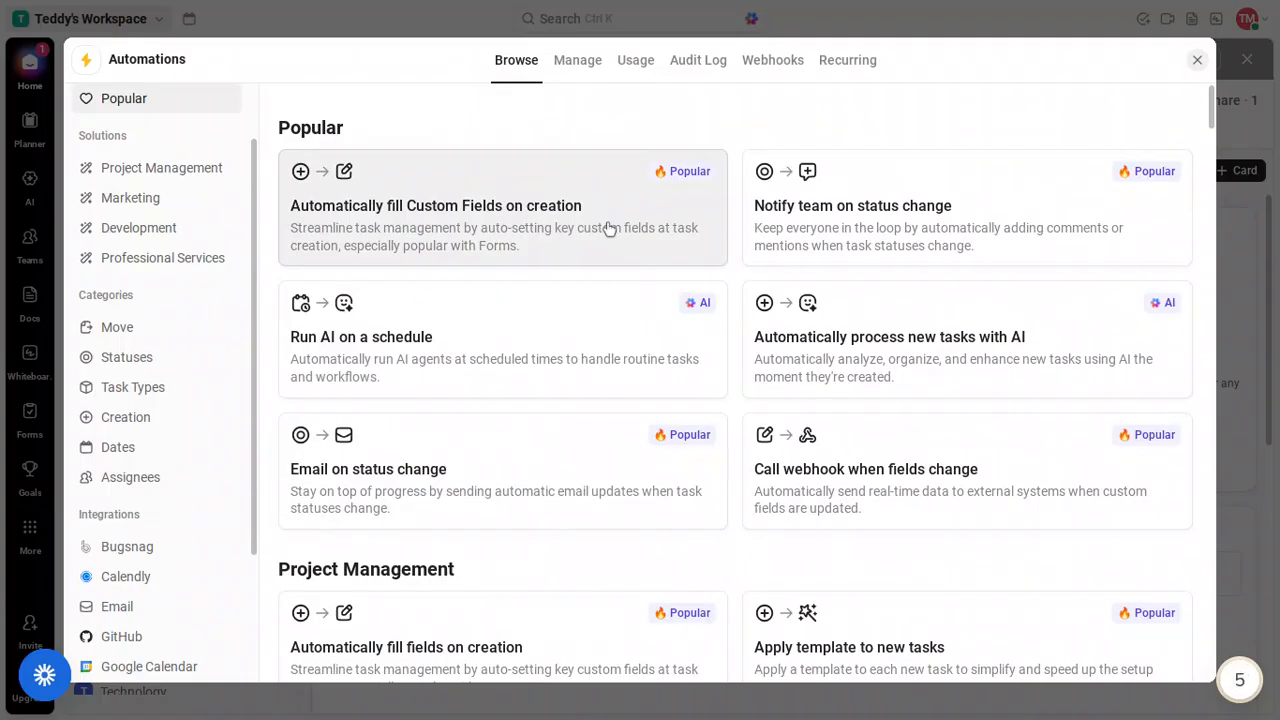
pyautogui.click(604, 227)
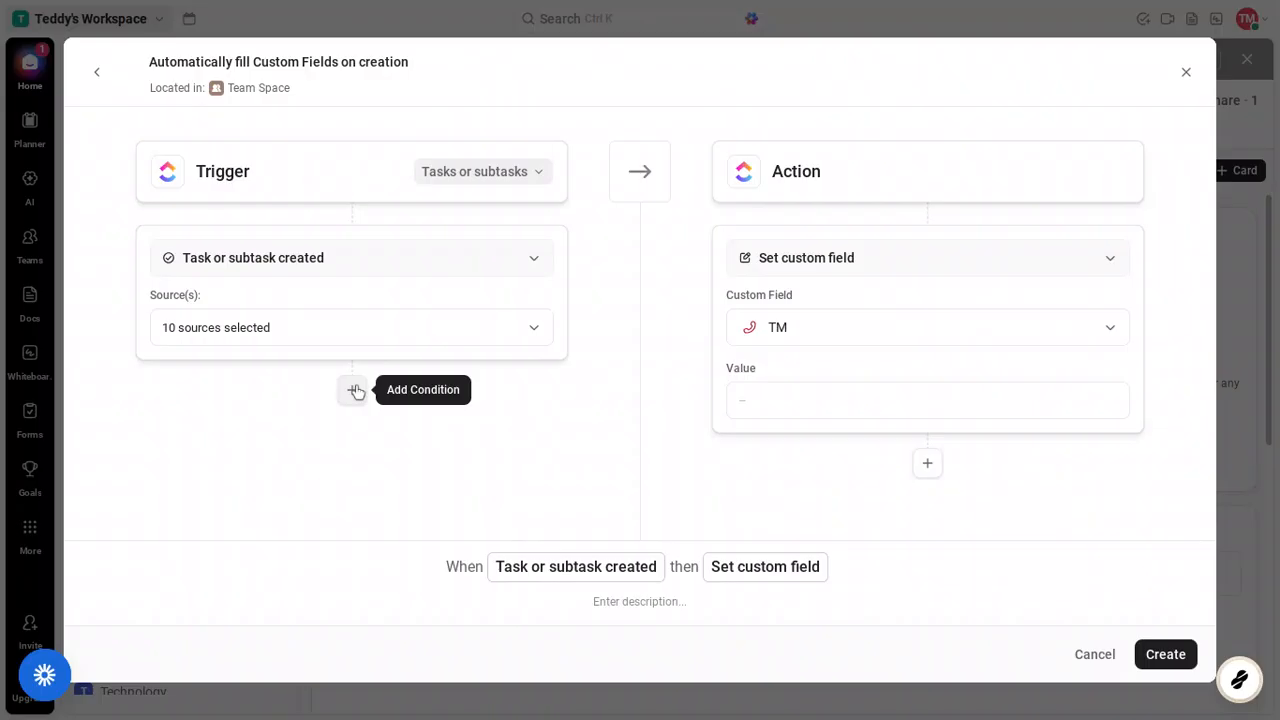
# Add a trigger condition requiring that the task's Priority is equal to High
pyautogui.click(354, 390)
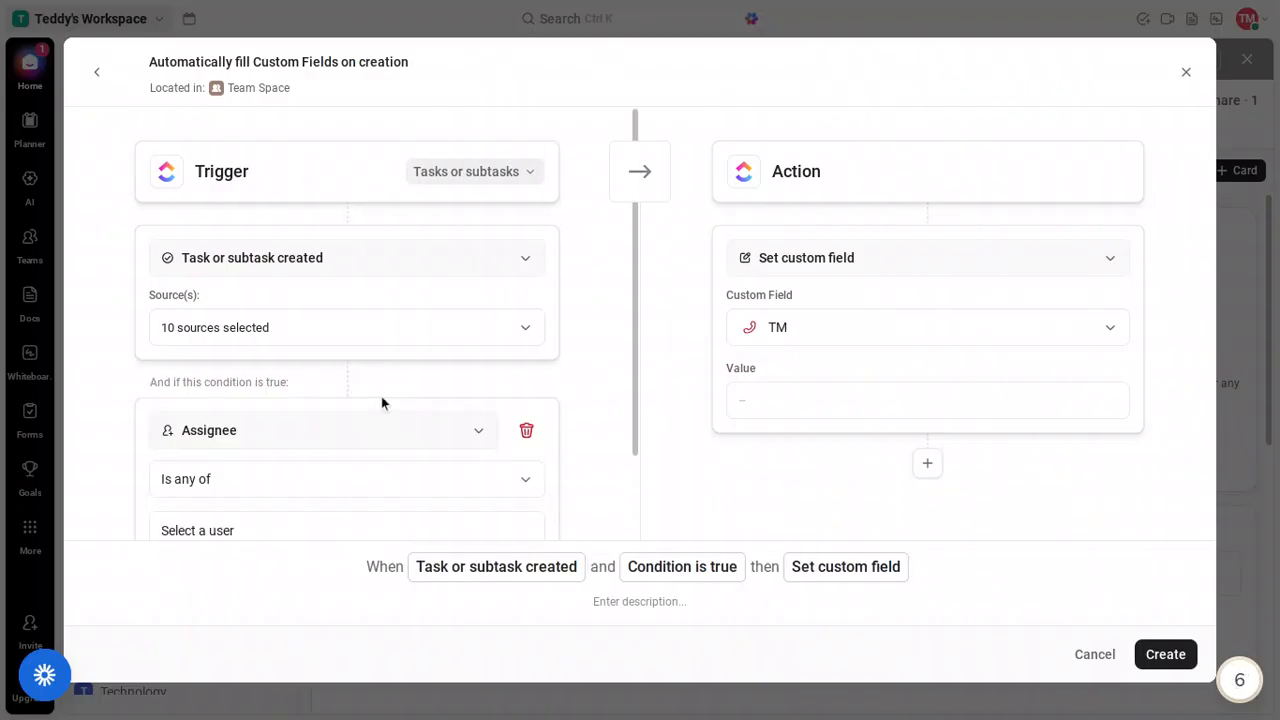
pyautogui.scroll(-2, 373, 401)
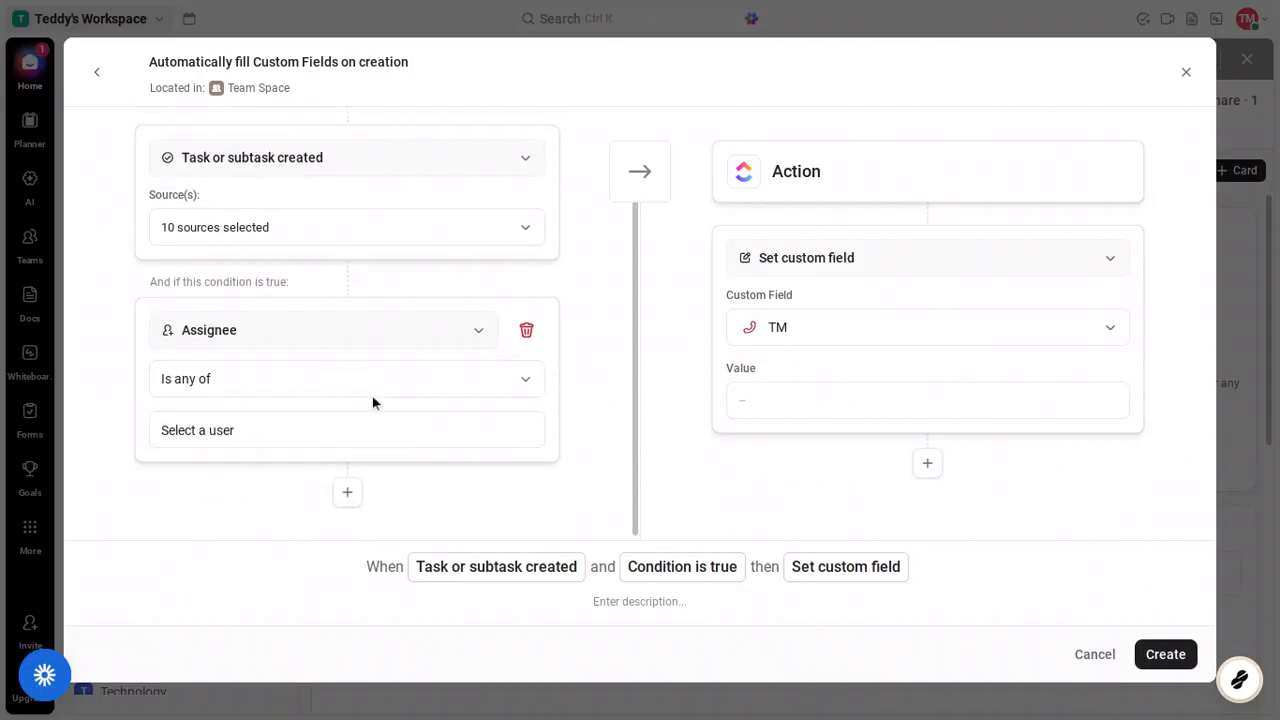
pyautogui.click(443, 336)
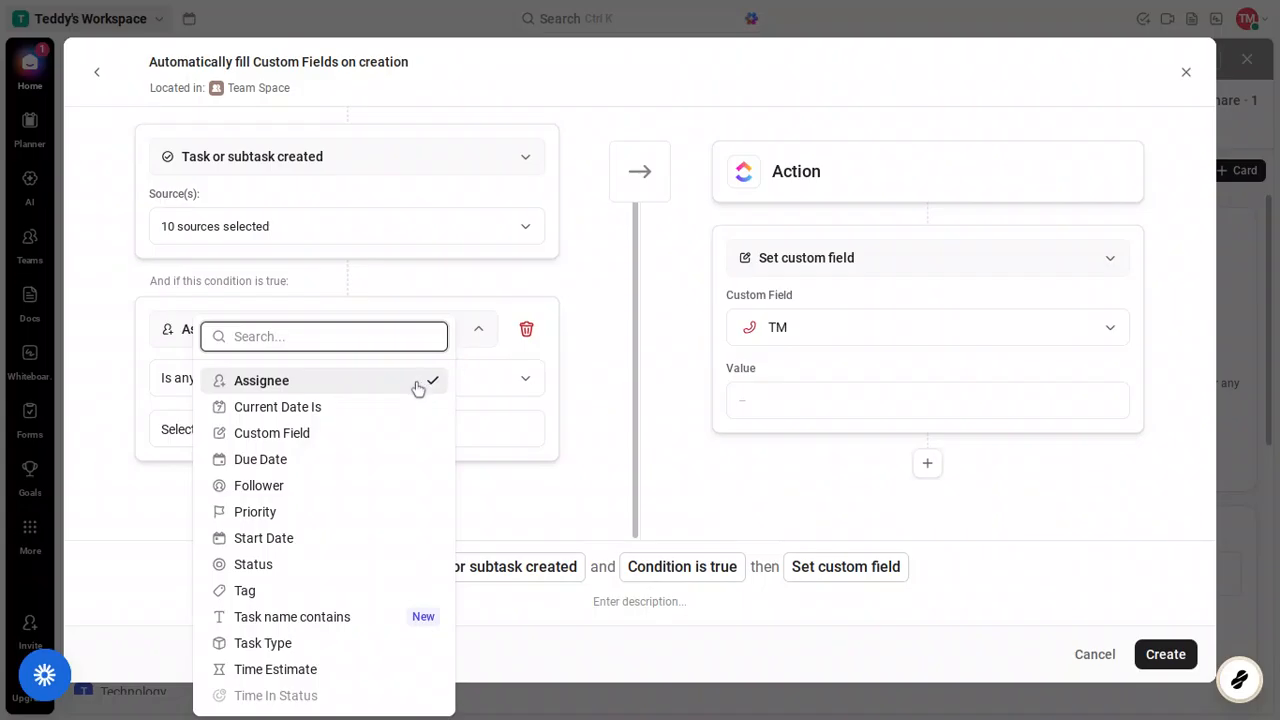
pyautogui.click(301, 513)
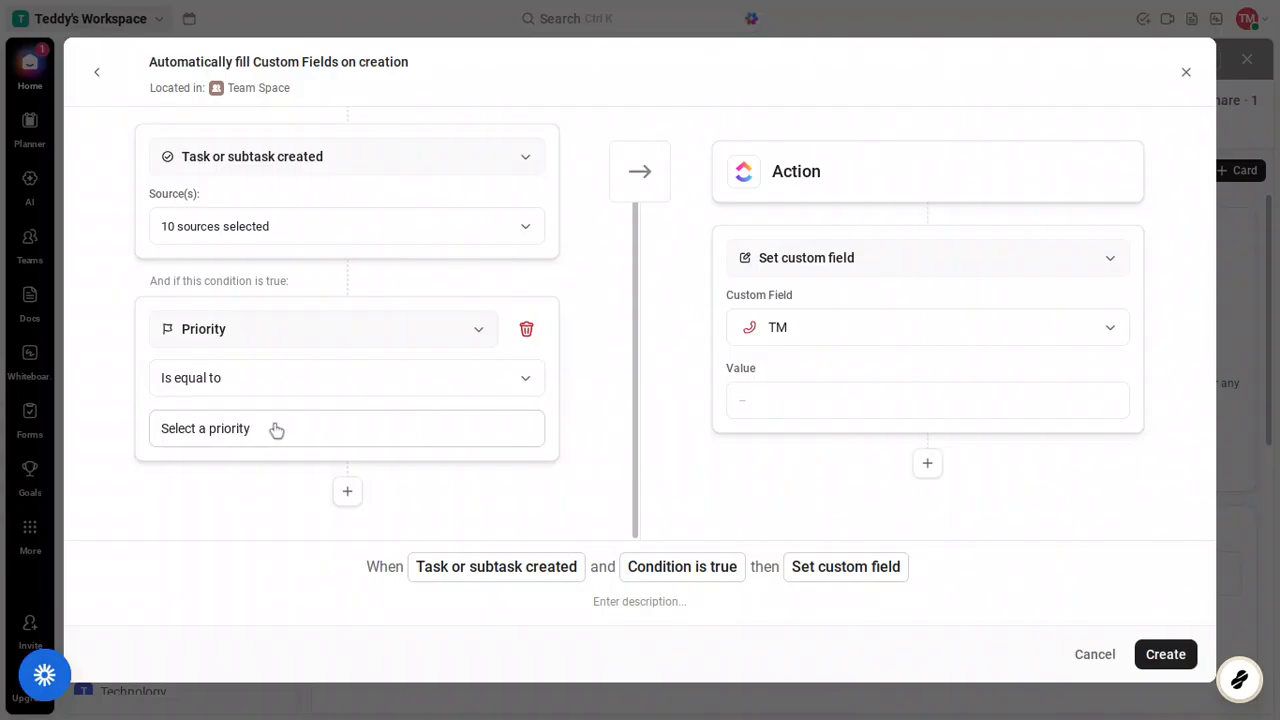
pyautogui.click(276, 429)
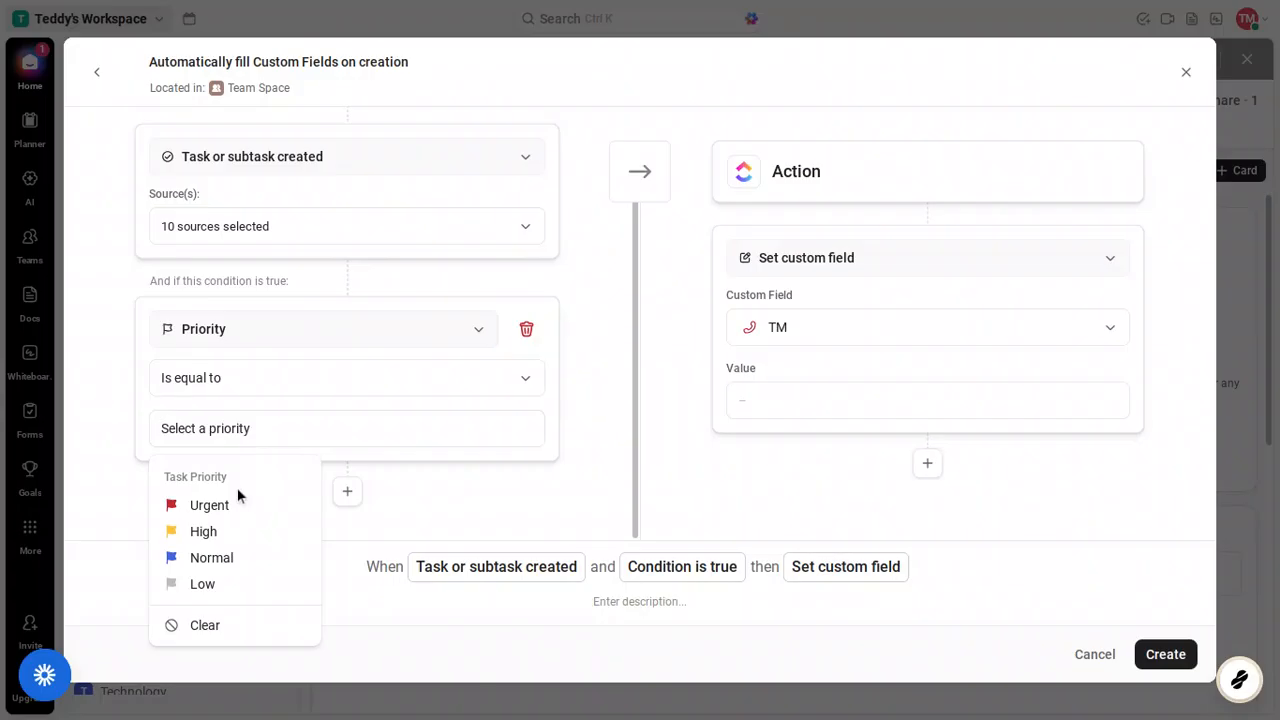
pyautogui.click(203, 531)
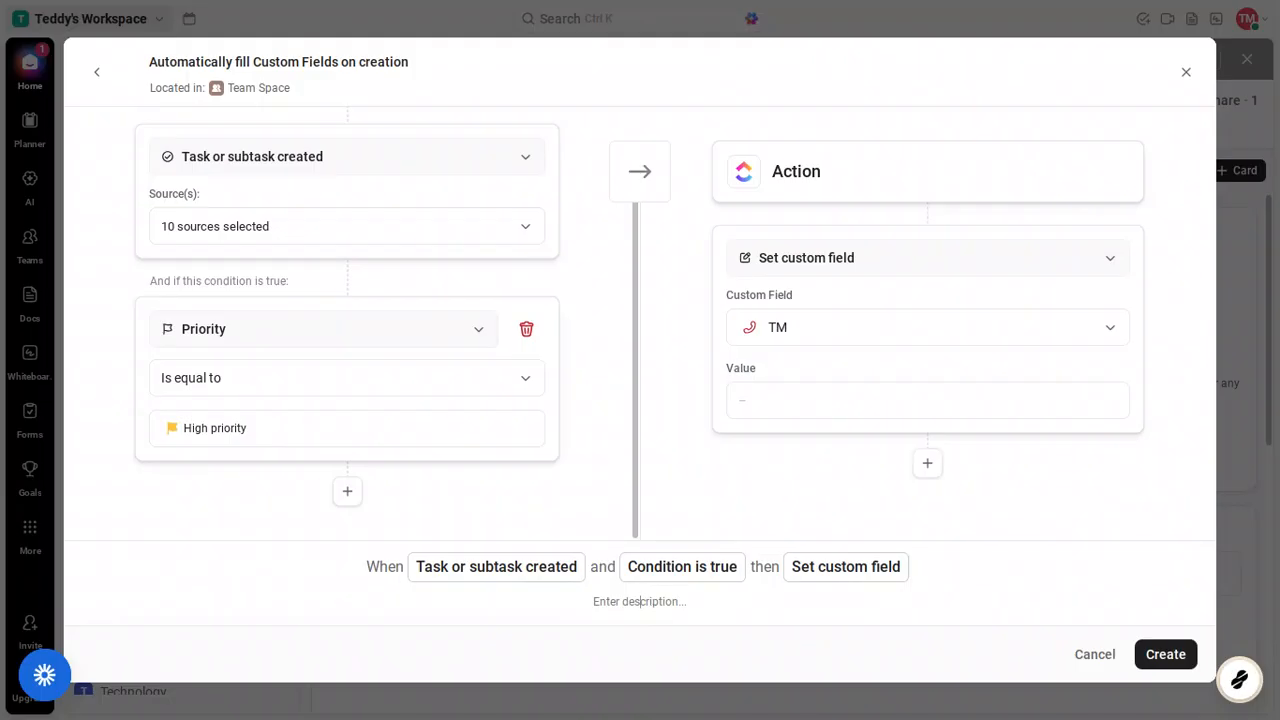
# Describe the automation as "project management automation" and create it
pyautogui.write('pro')
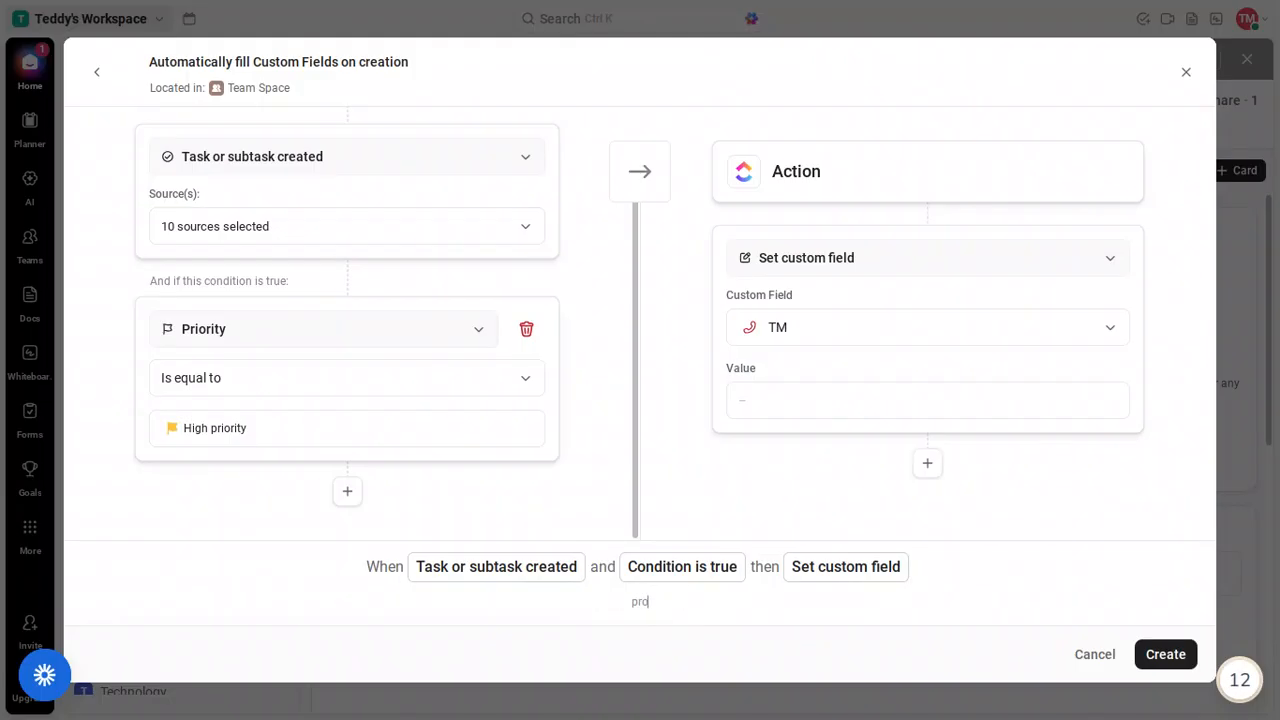
pyautogui.write('ject manag')
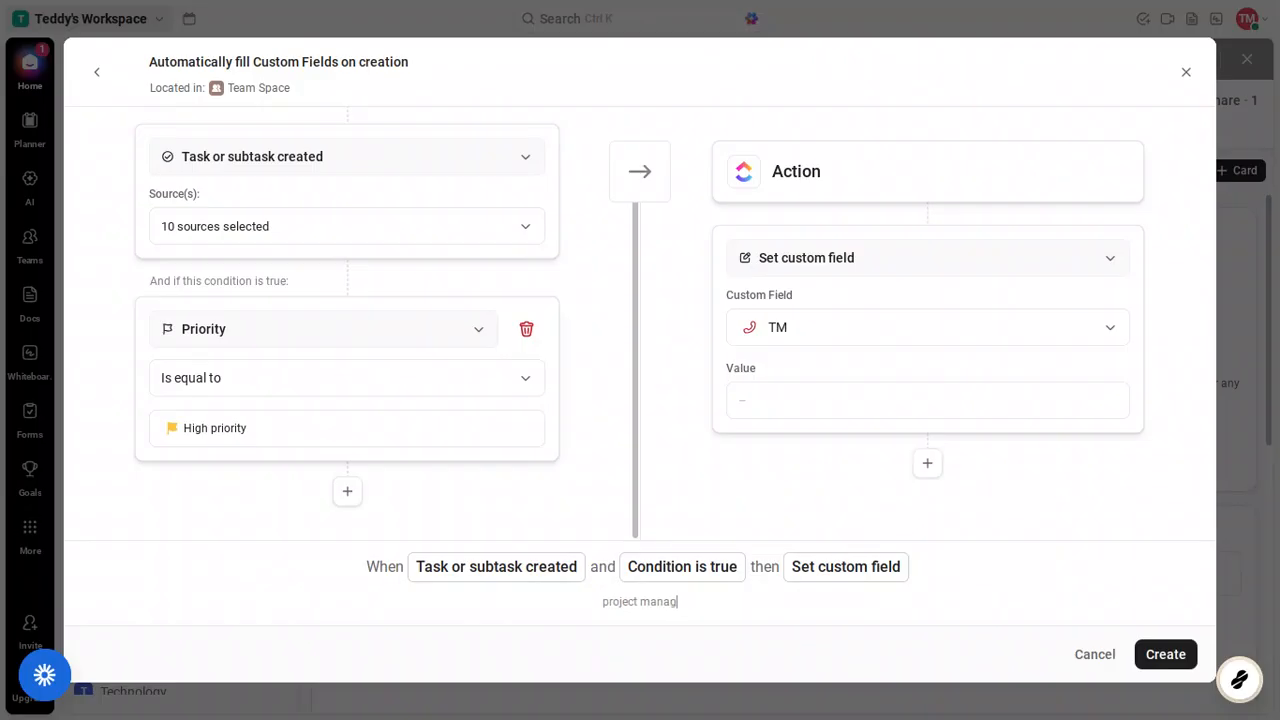
pyautogui.write('ement autom')
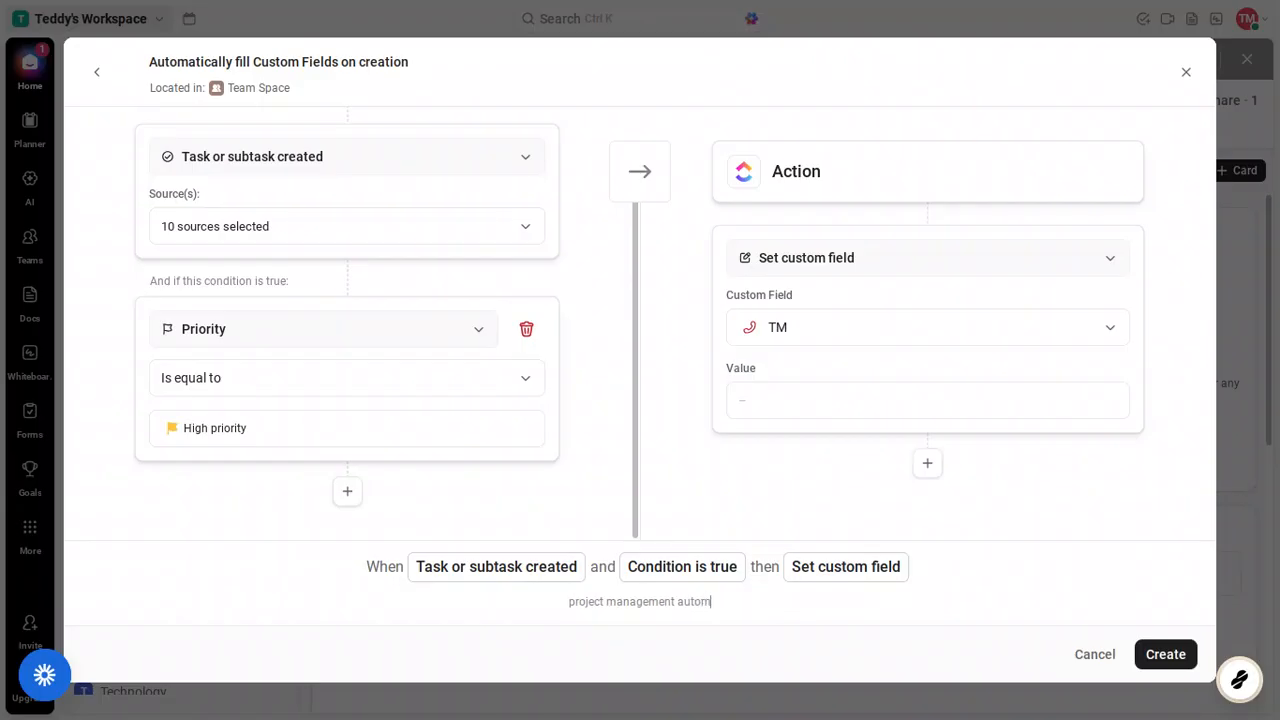
pyautogui.write('ation')
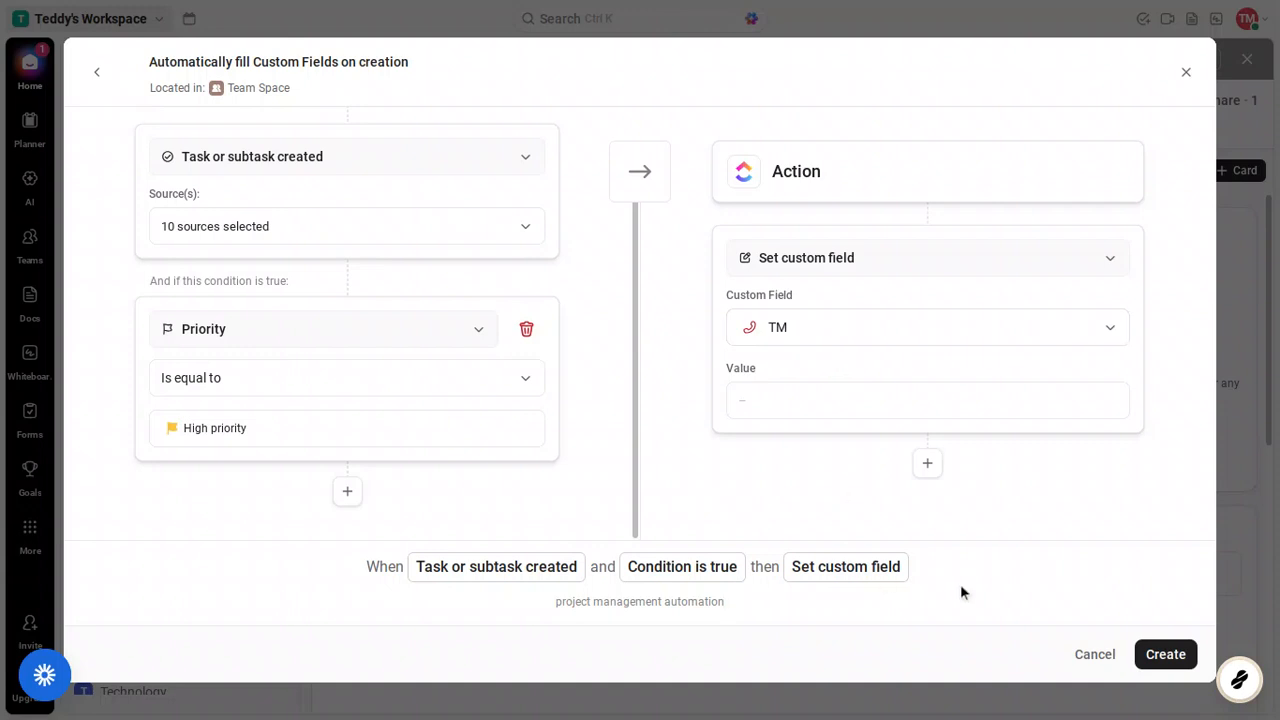
pyautogui.click(1165, 654)
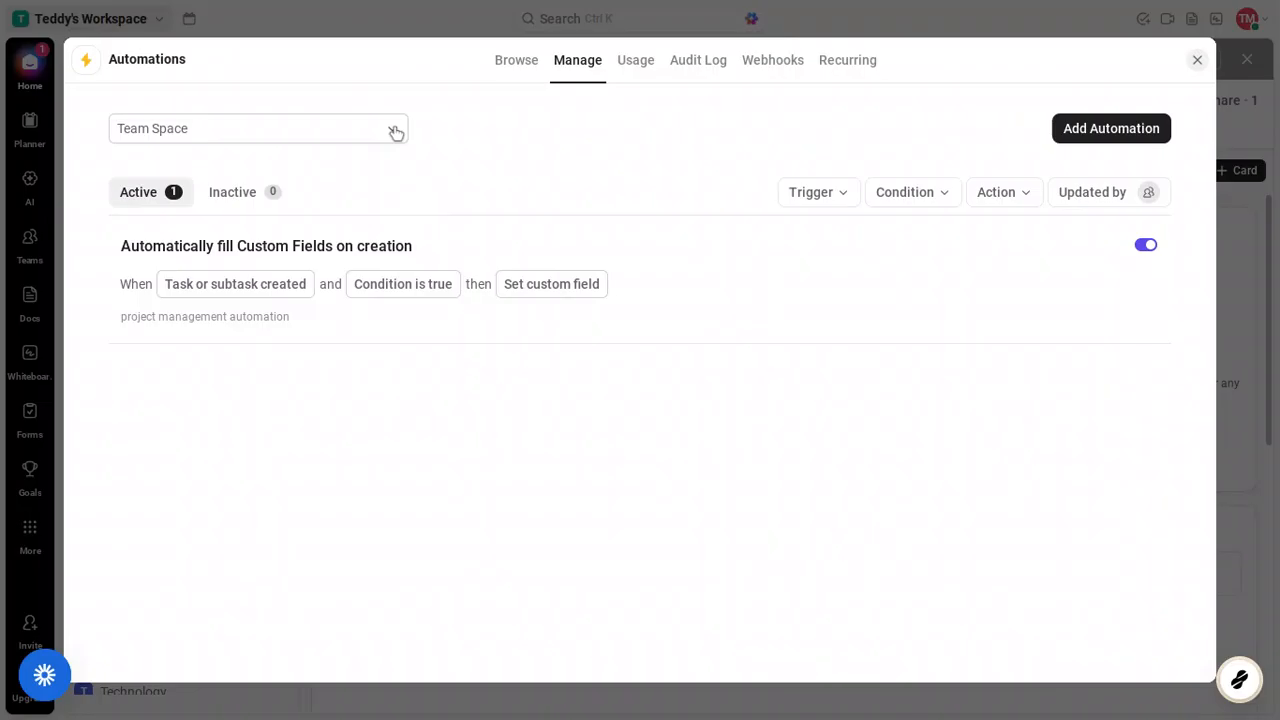
# Examine the trigger, condition and action filter options for the active Team Space automations
pyautogui.click(822, 194)
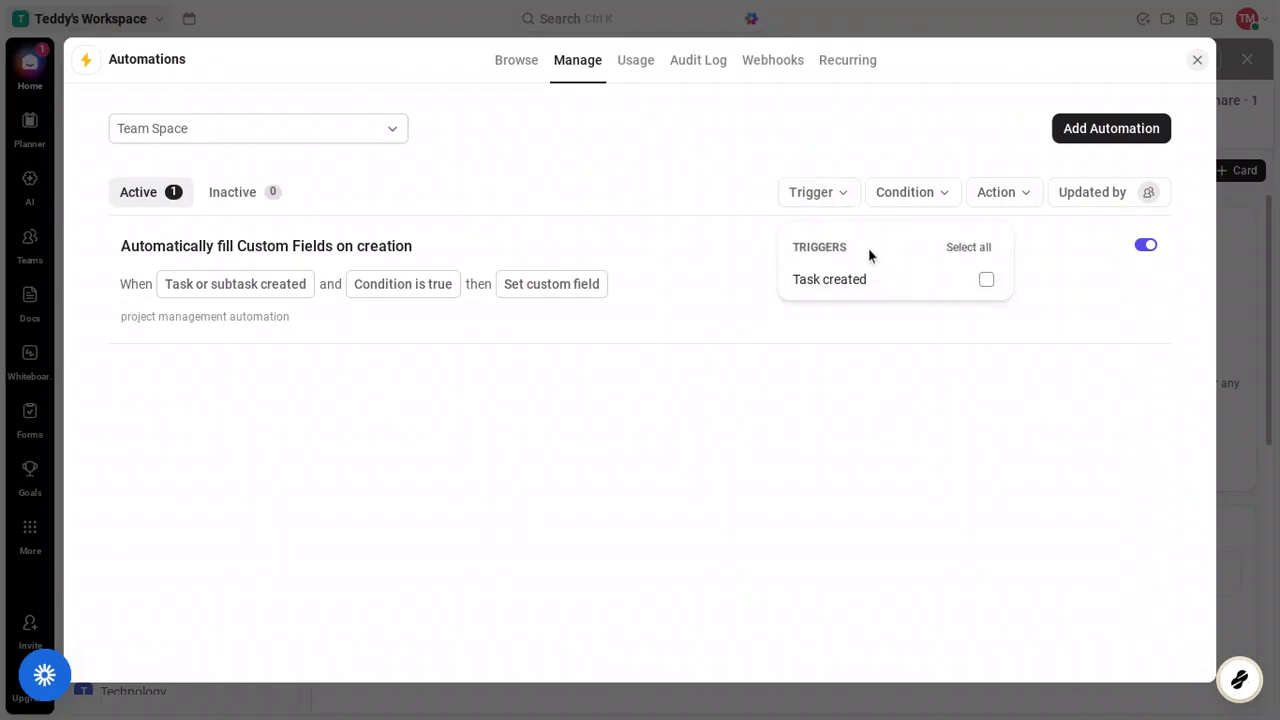
pyautogui.click(925, 194)
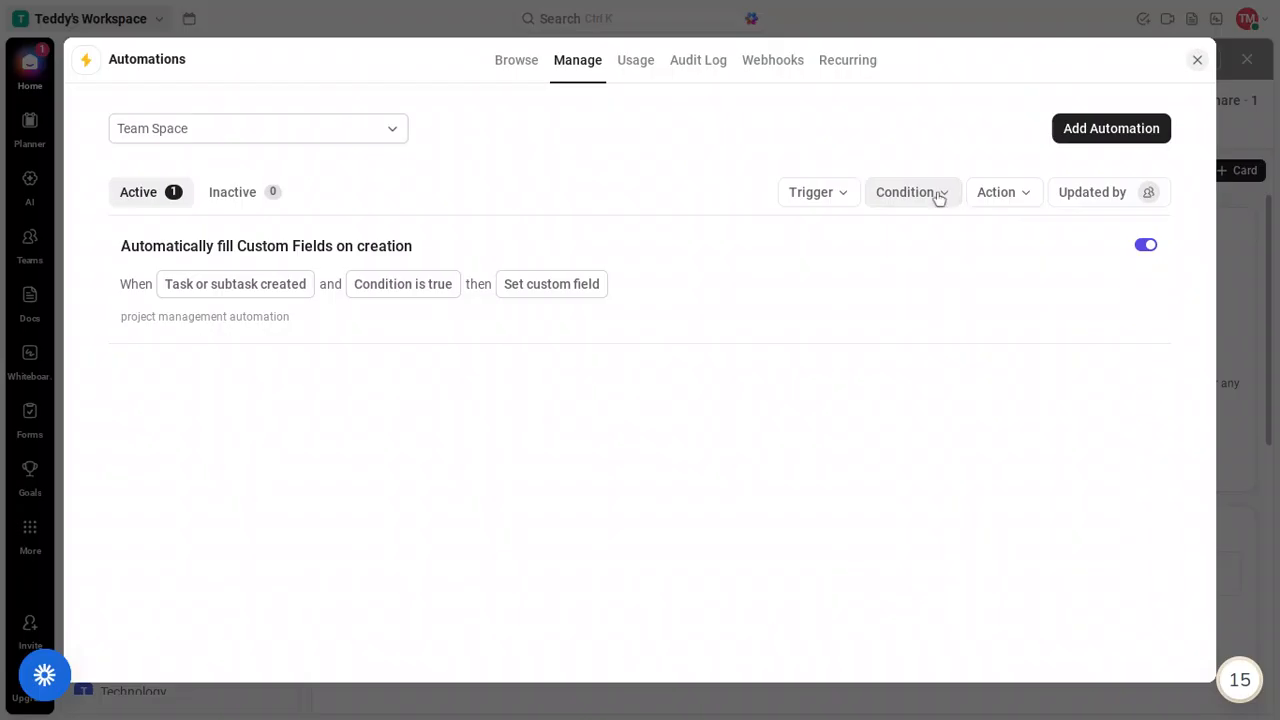
pyautogui.click(938, 194)
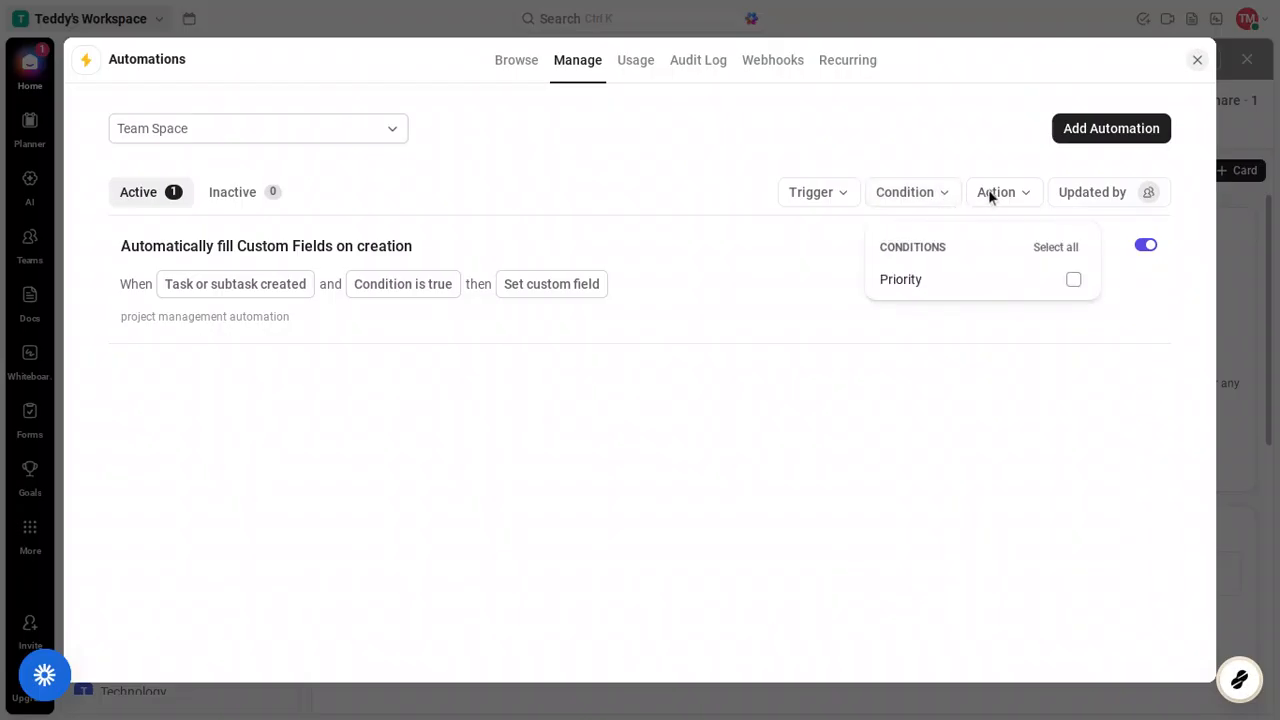
pyautogui.click(990, 195)
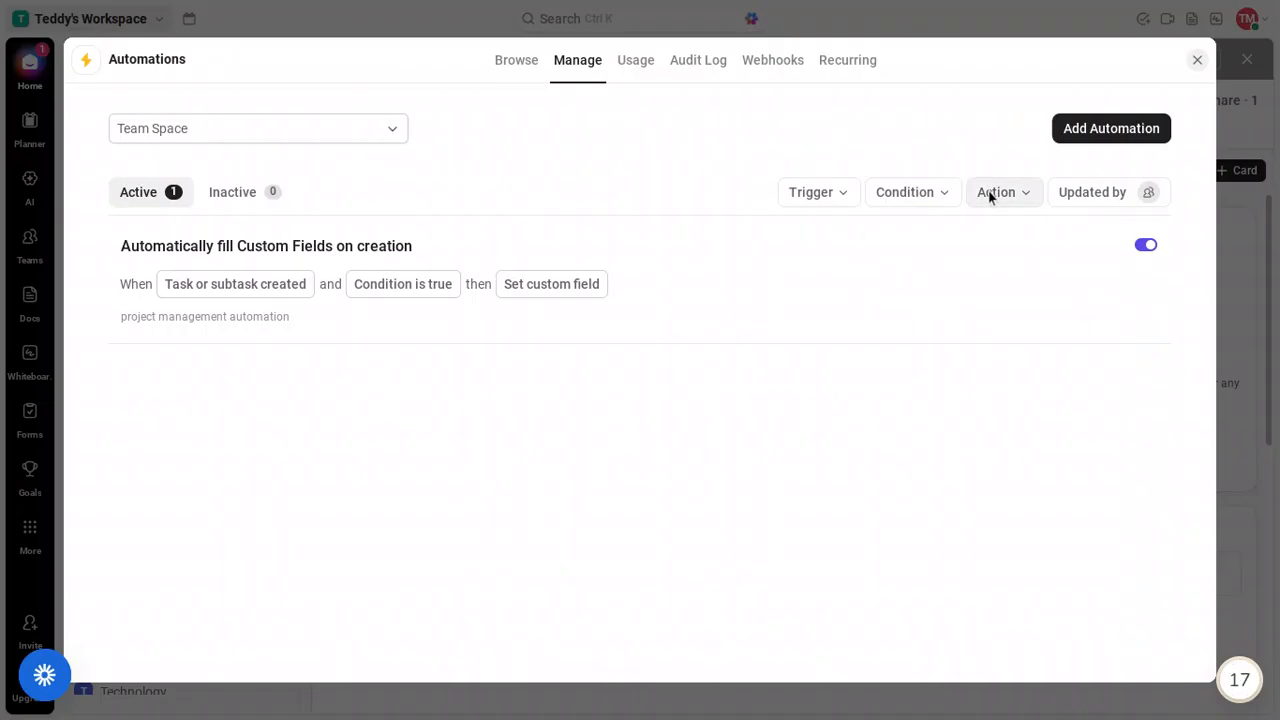
pyautogui.click(1023, 196)
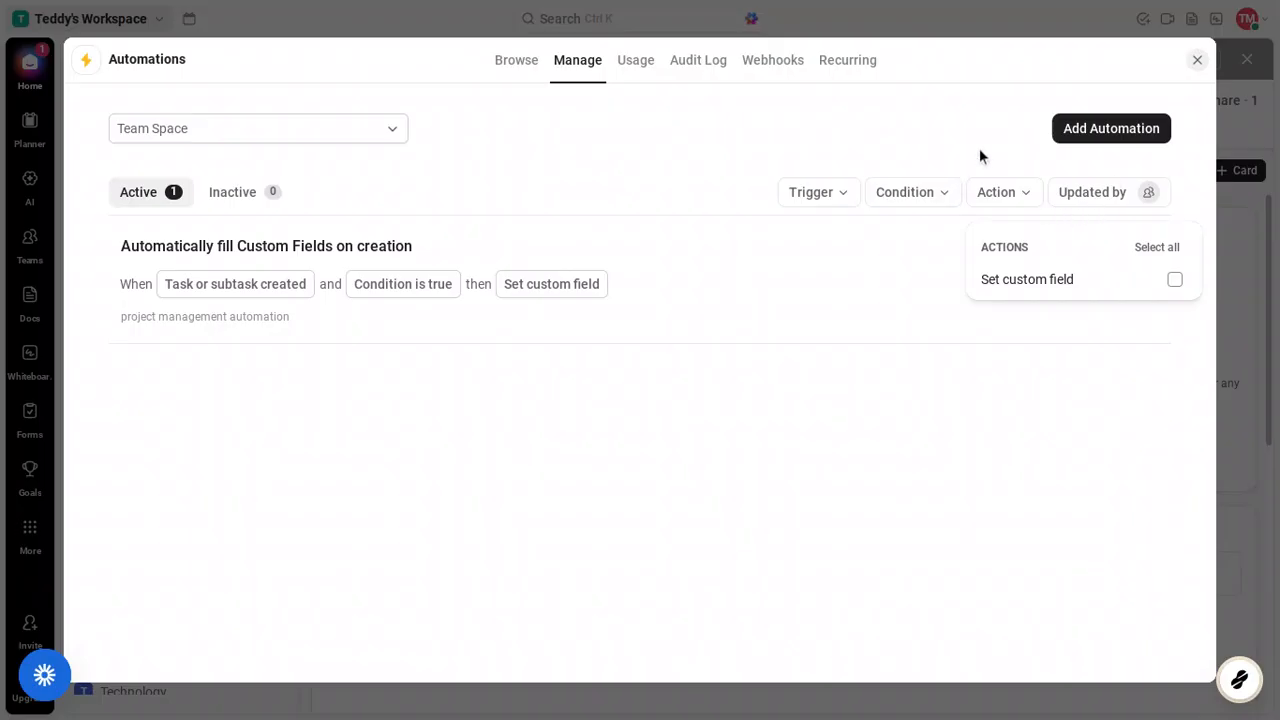
pyautogui.click(1097, 145)
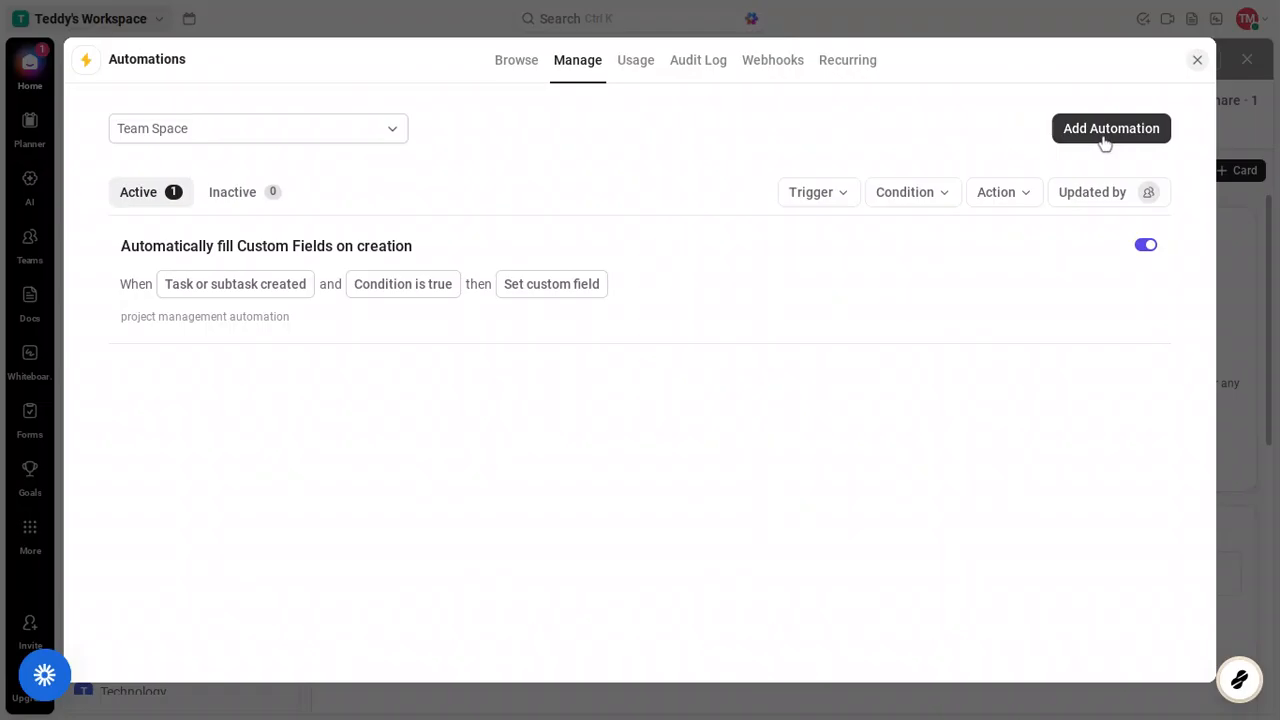
# Create a second Team Space automation that changes the status to TO DO when a task or subtask is created
pyautogui.click(1104, 141)
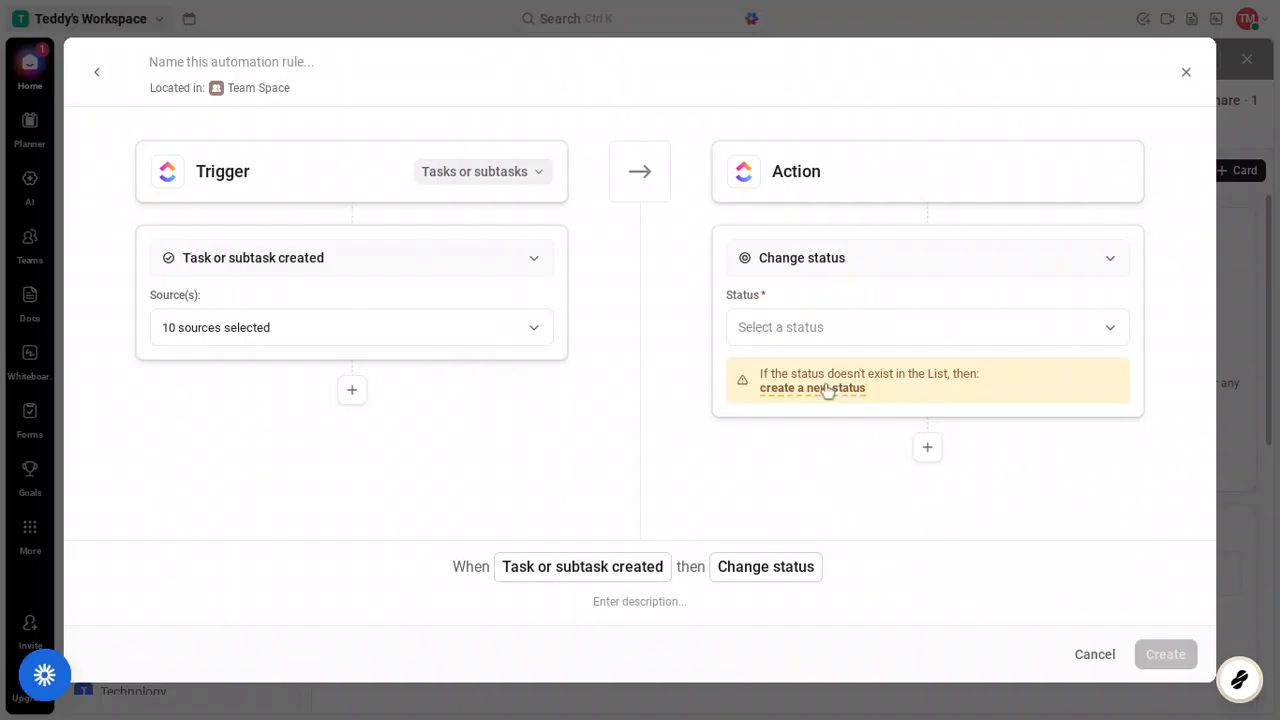
pyautogui.click(927, 331)
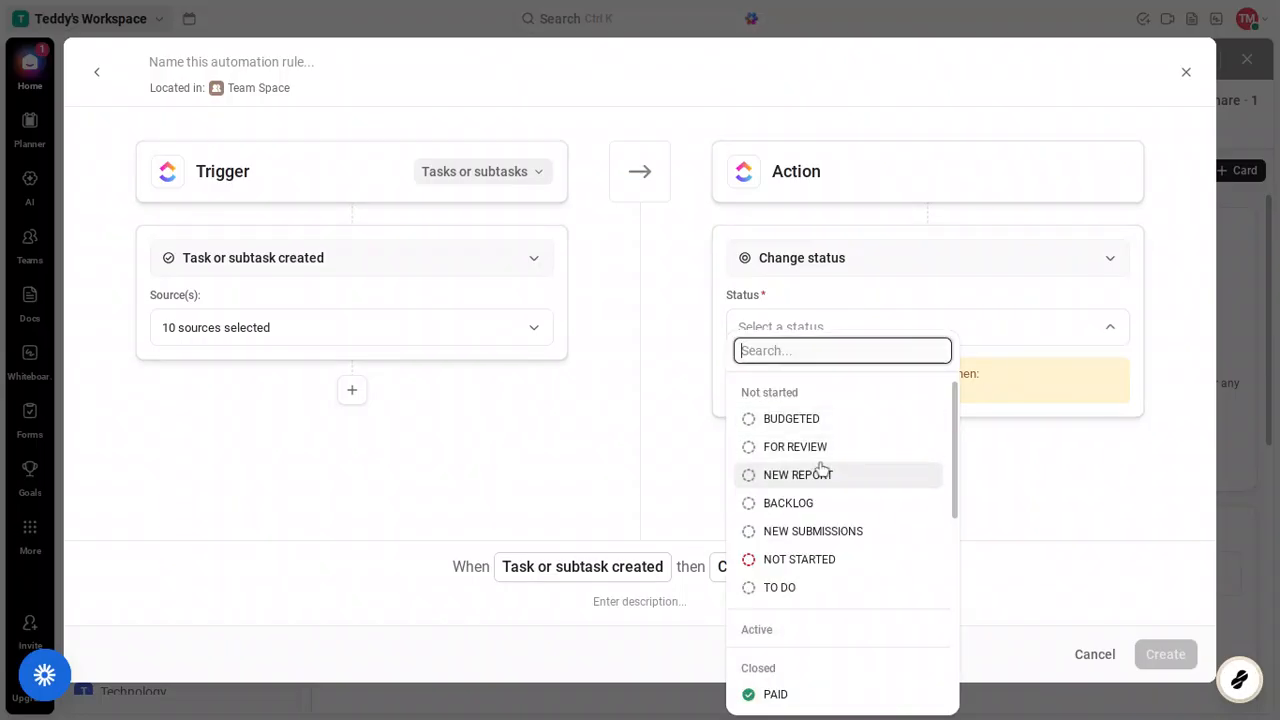
pyautogui.click(762, 584)
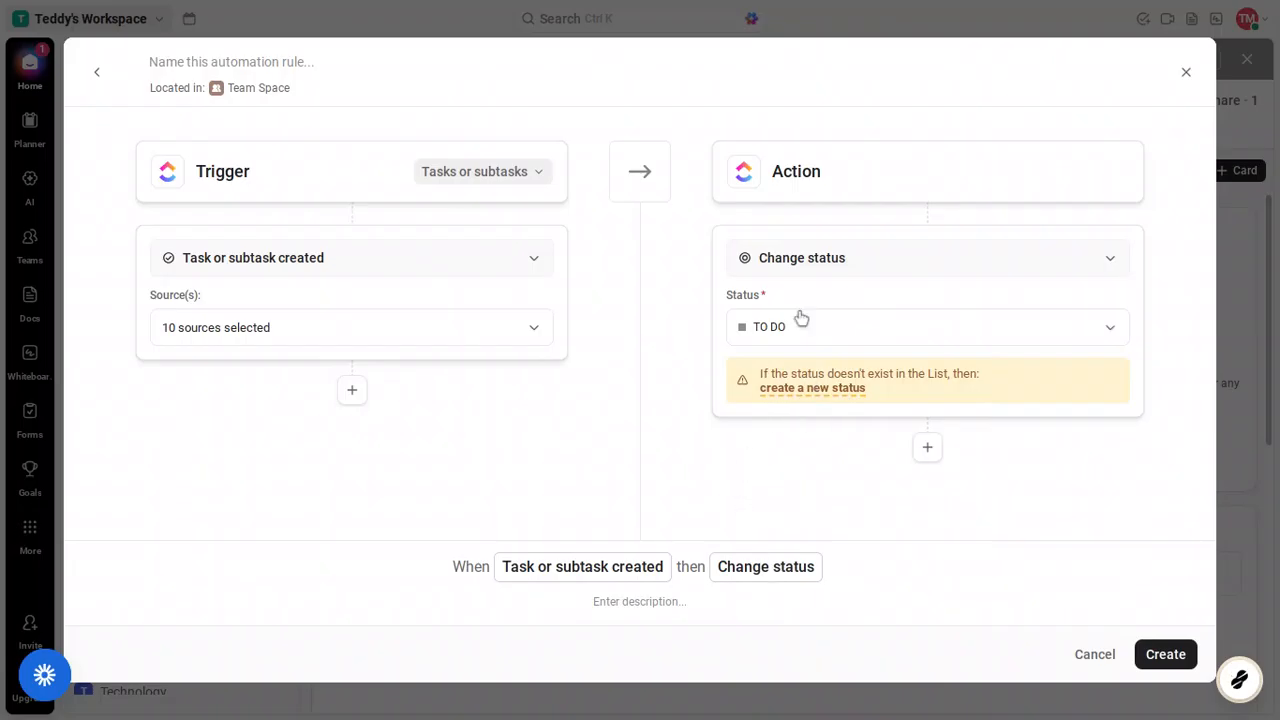
pyautogui.click(829, 262)
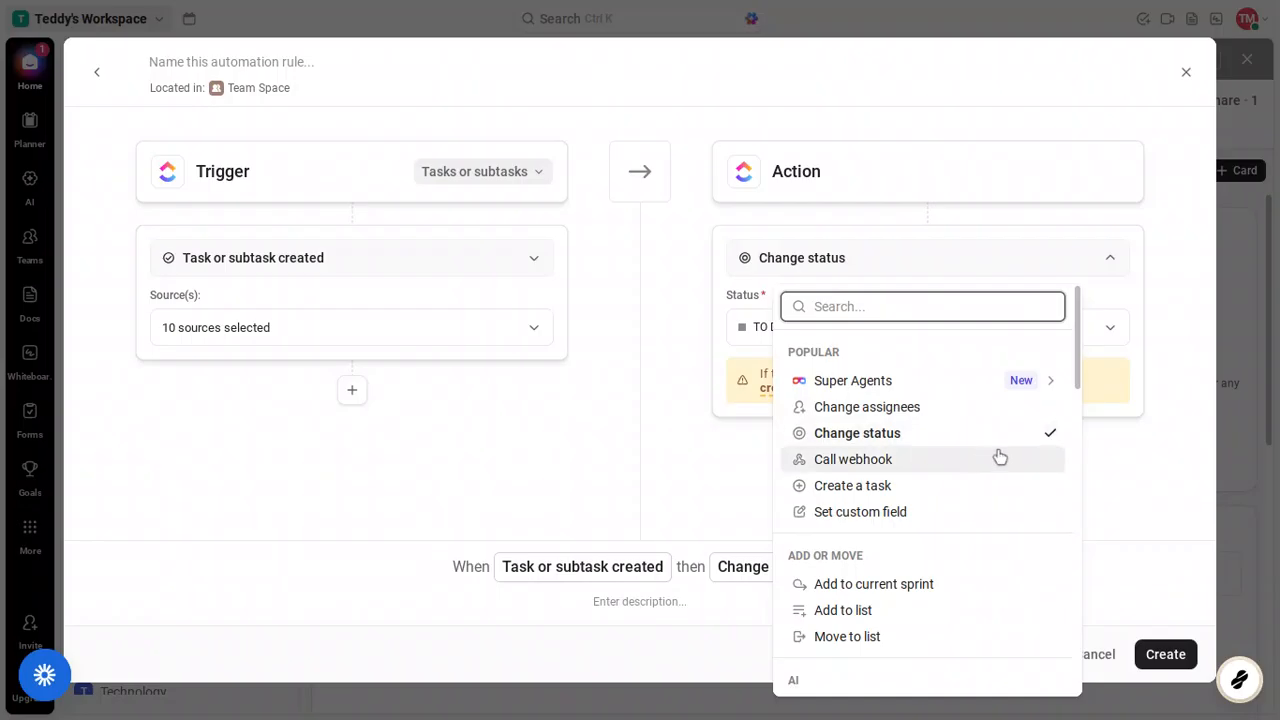
pyautogui.click(1096, 440)
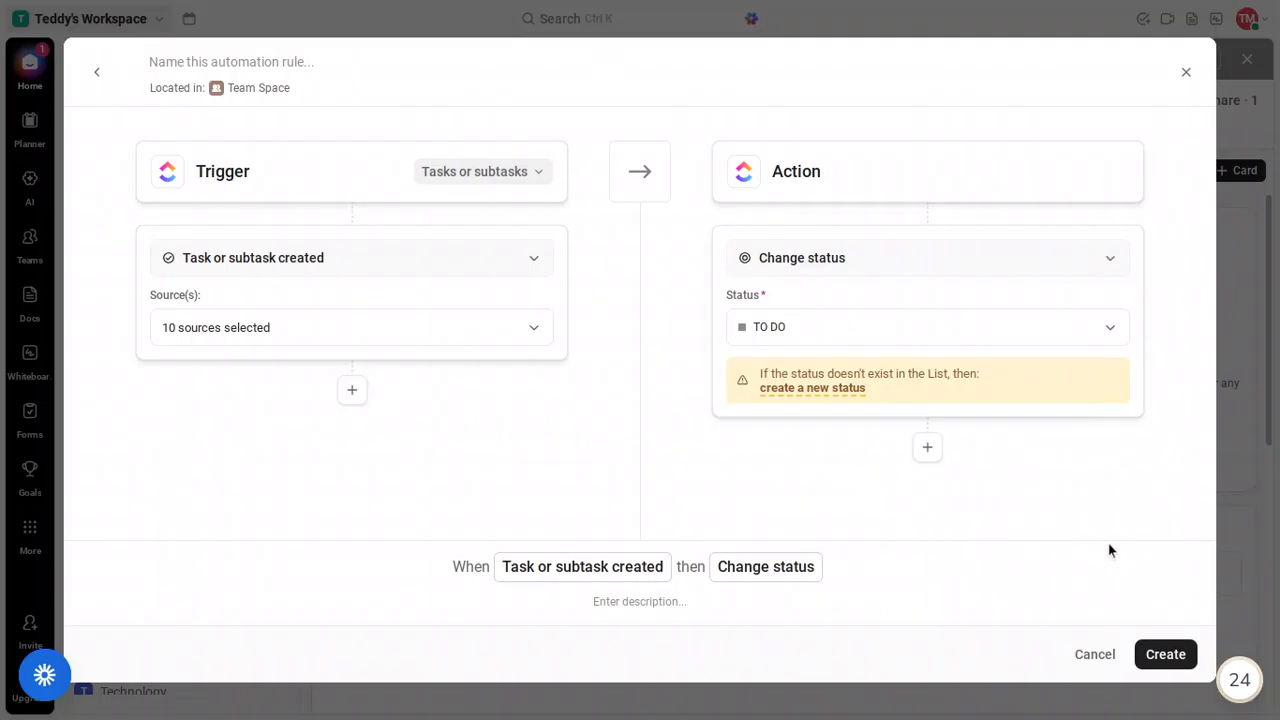
pyautogui.click(1165, 660)
pyautogui.click(1165, 660)
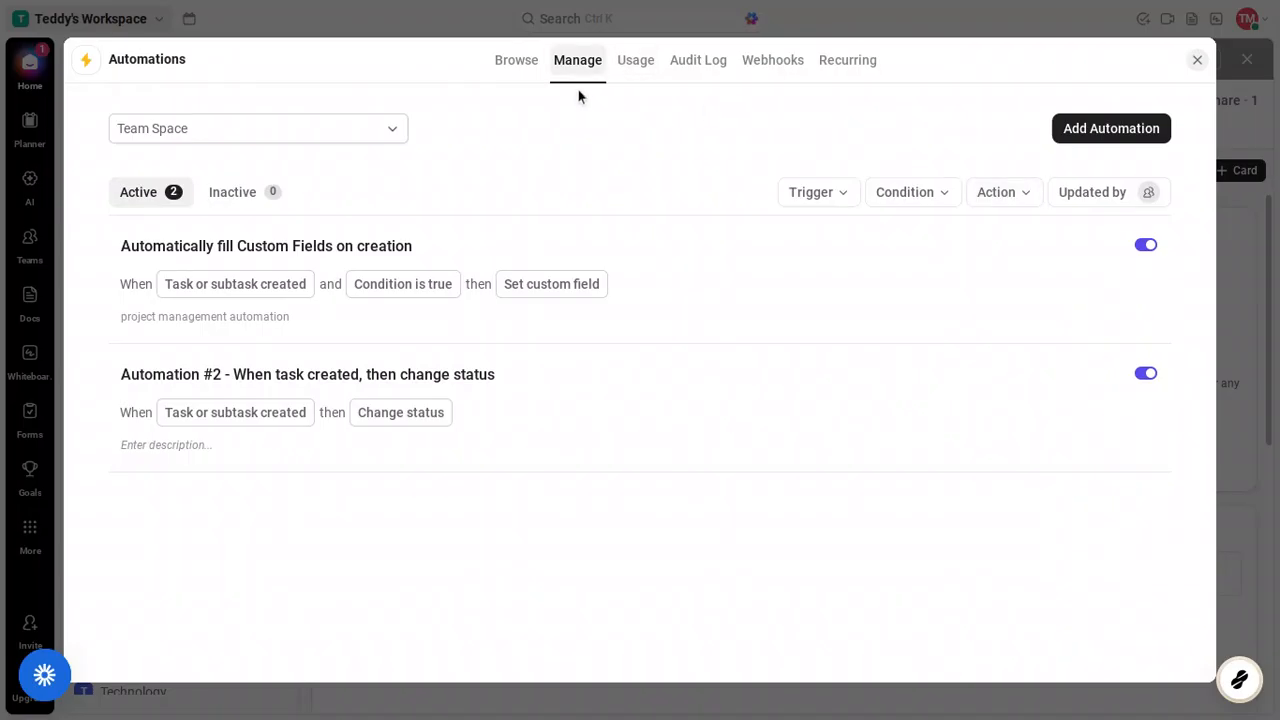
# View the automation usage figures and plan limits
pyautogui.click(633, 72)
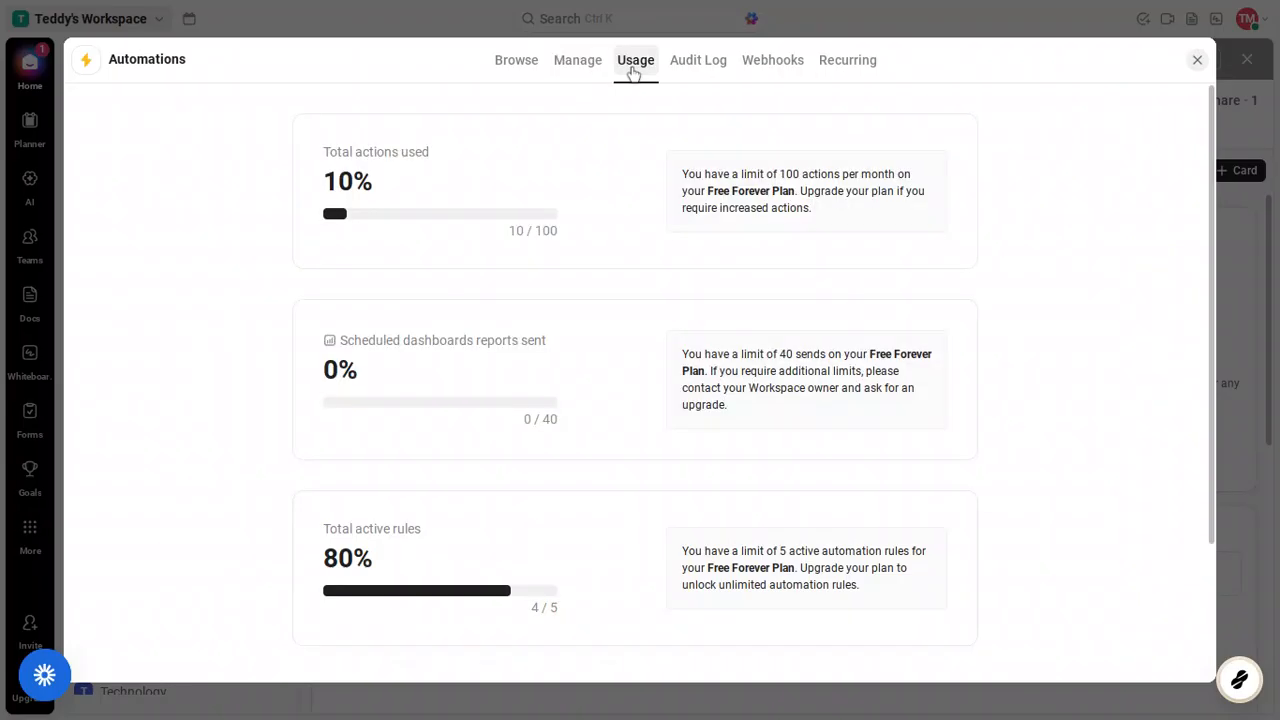